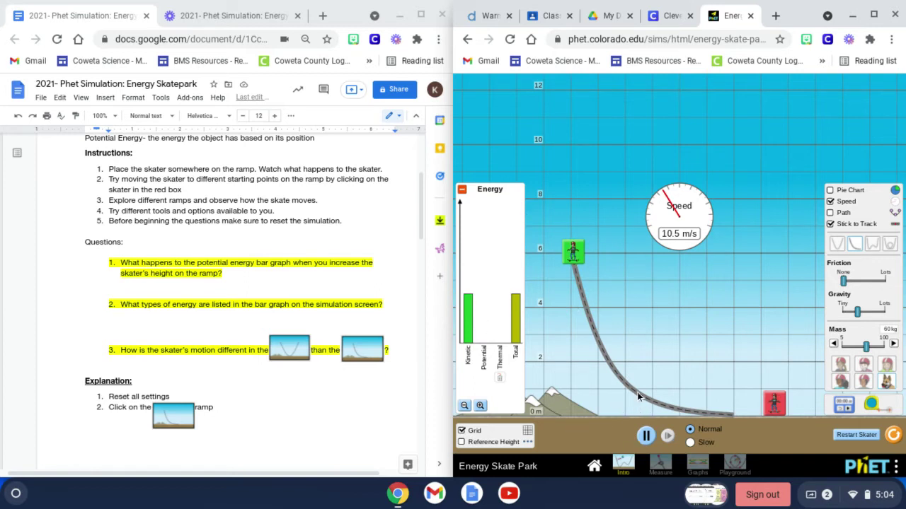
Reset the simulation and show the energy bar graph, the grid and the speedometer.
left_click(893, 435)
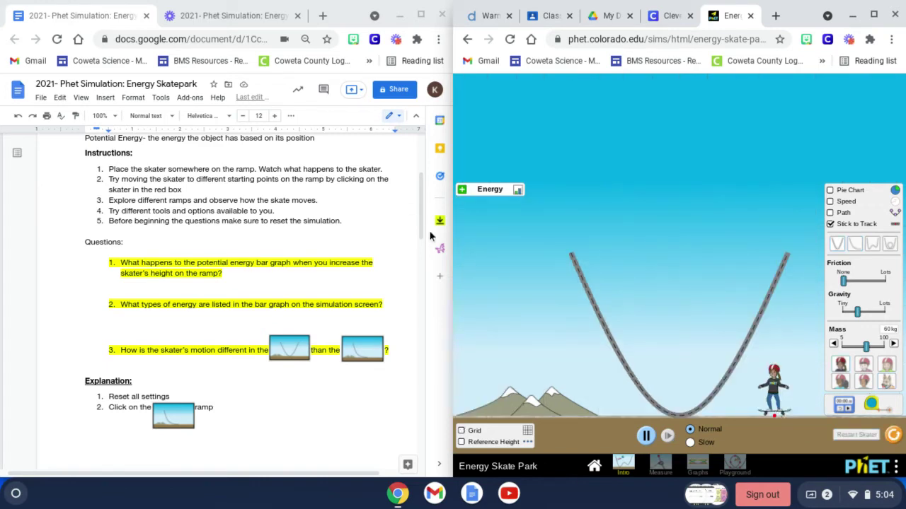
left_click(462, 189)
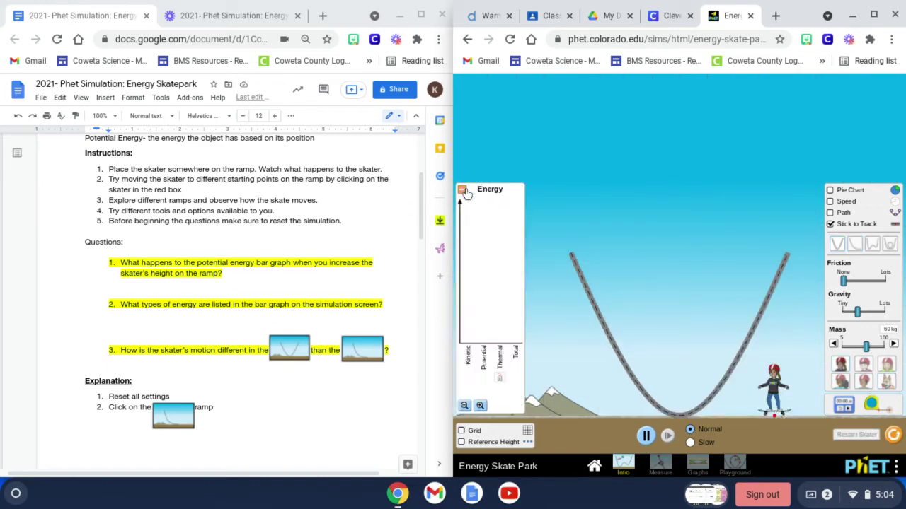
left_click(461, 430)
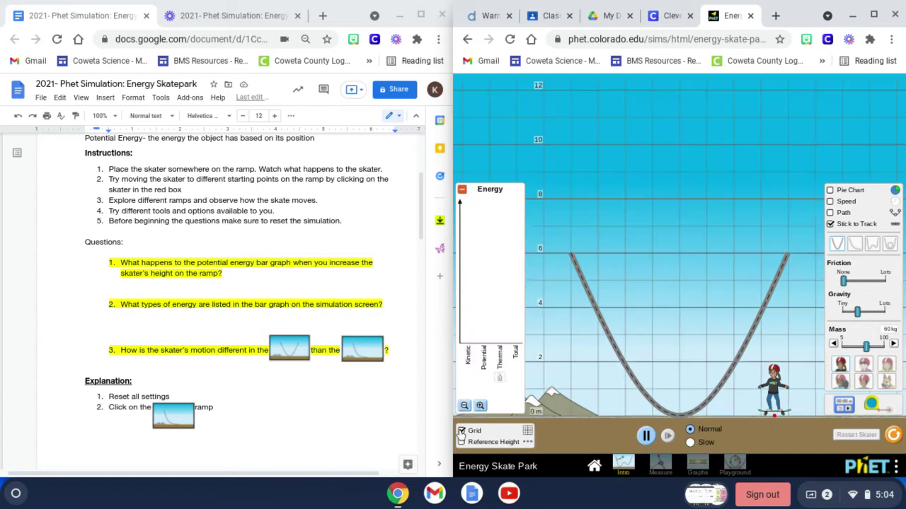
left_click(835, 203)
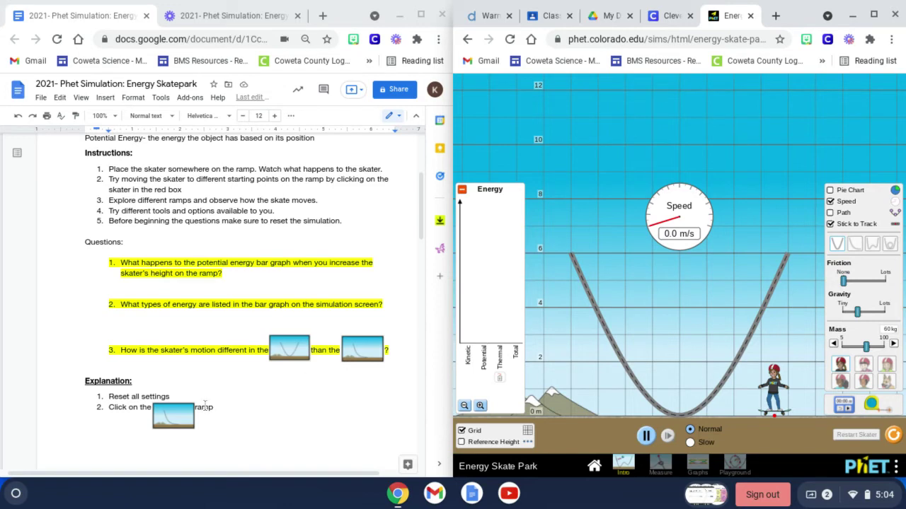
Switch to the single-slope ramp and, with the simulation paused, place the skater on it at the 6-meter mark.
left_click(855, 247)
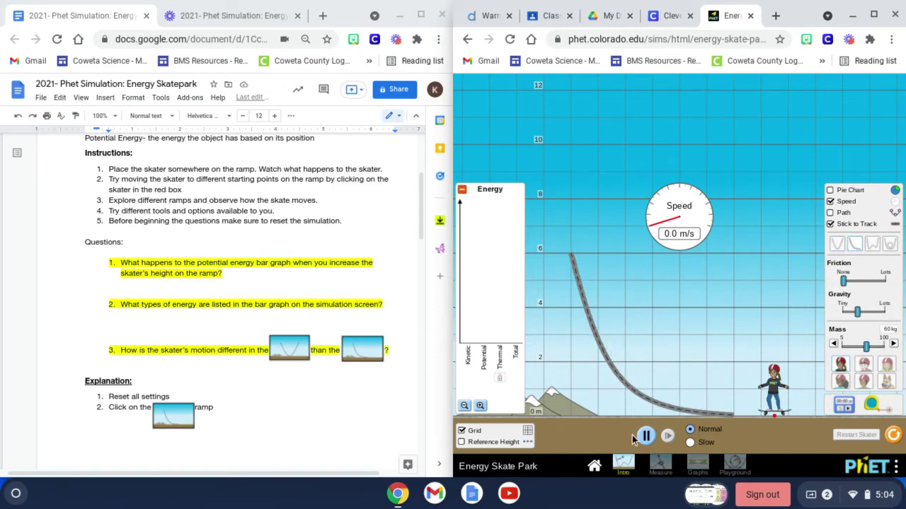
left_click(646, 437)
scroll(304, 399, "down", 4)
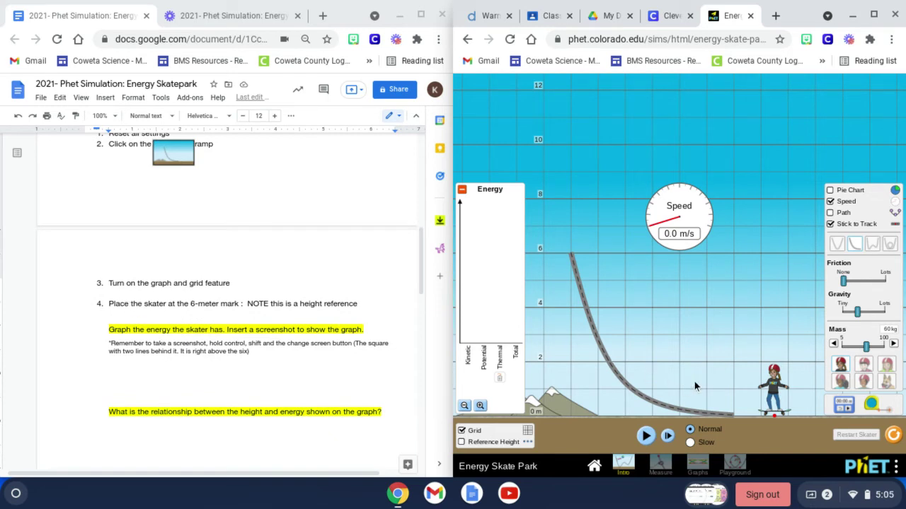
left_click_drag(773, 395, 573, 256)
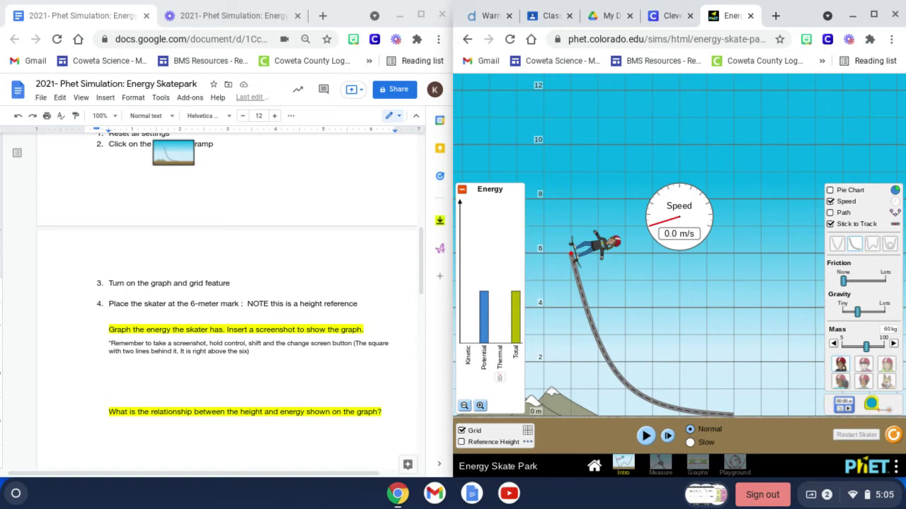
Capture a partial screenshot covering the energy graph, the speedometer and the skater on the ramp.
key("ctrl+shift+F5")
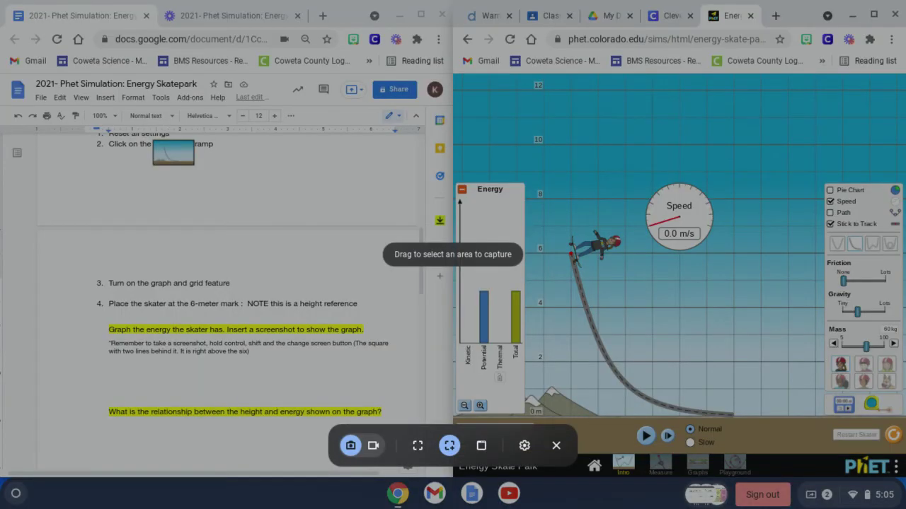
left_click_drag(455, 126, 816, 426)
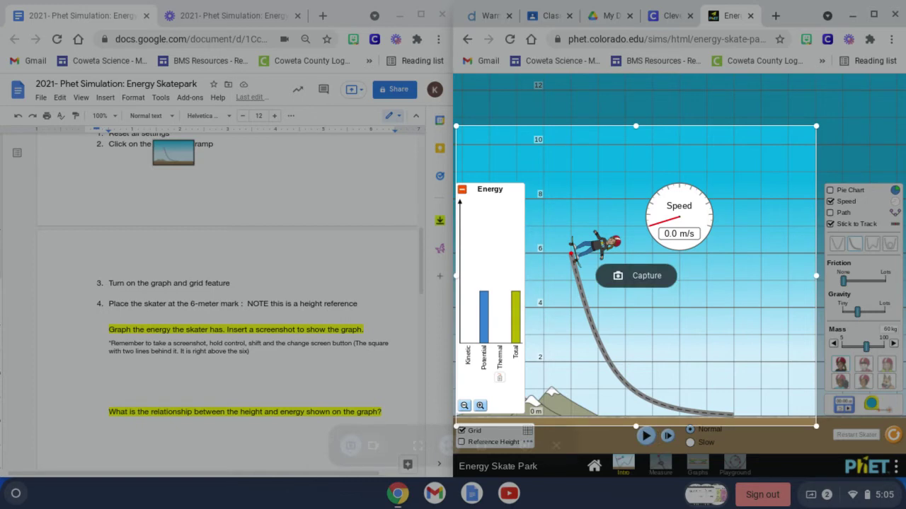
left_click(637, 277)
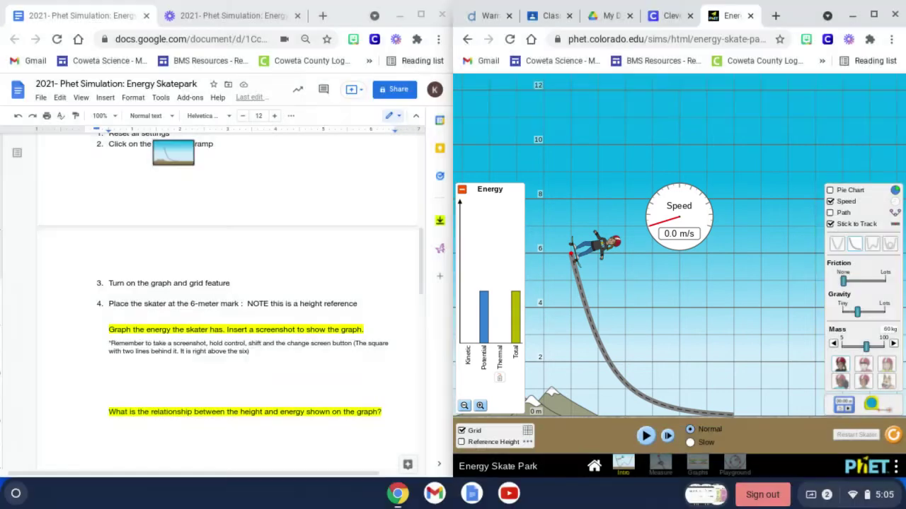
left_click(226, 391)
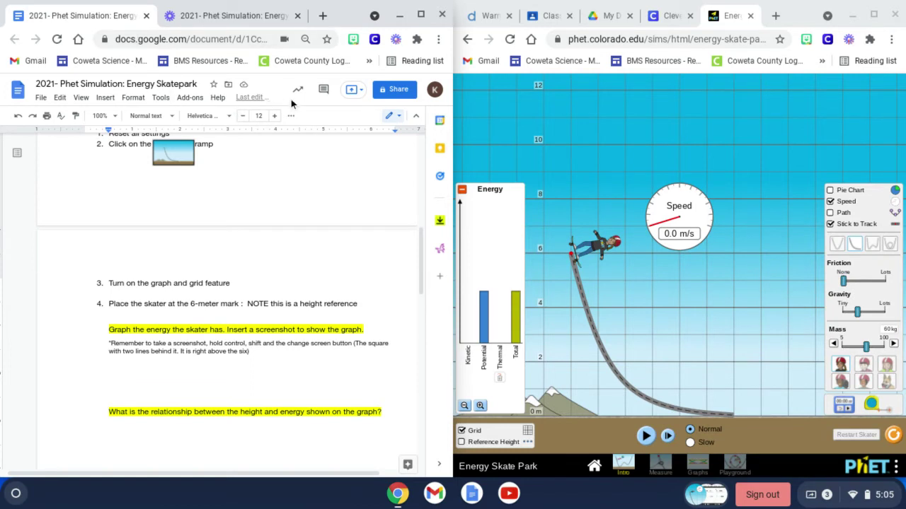
left_click(290, 118)
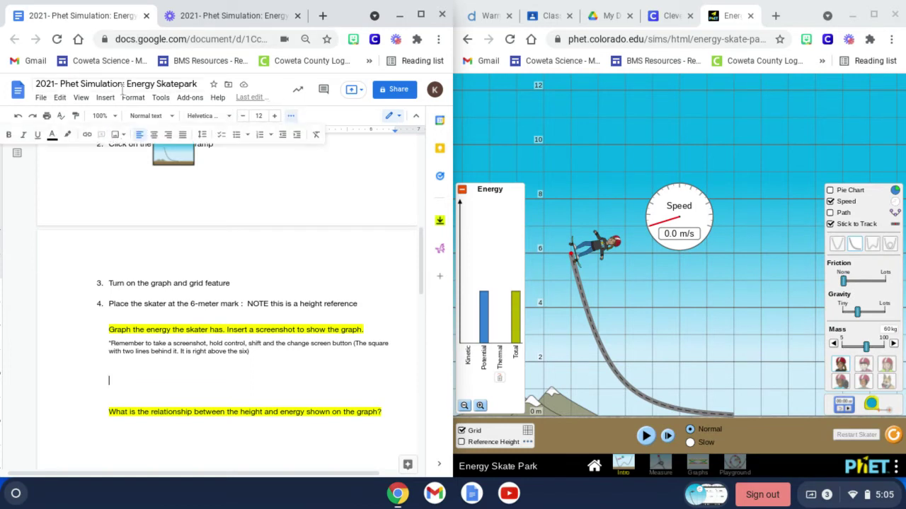
left_click(115, 140)
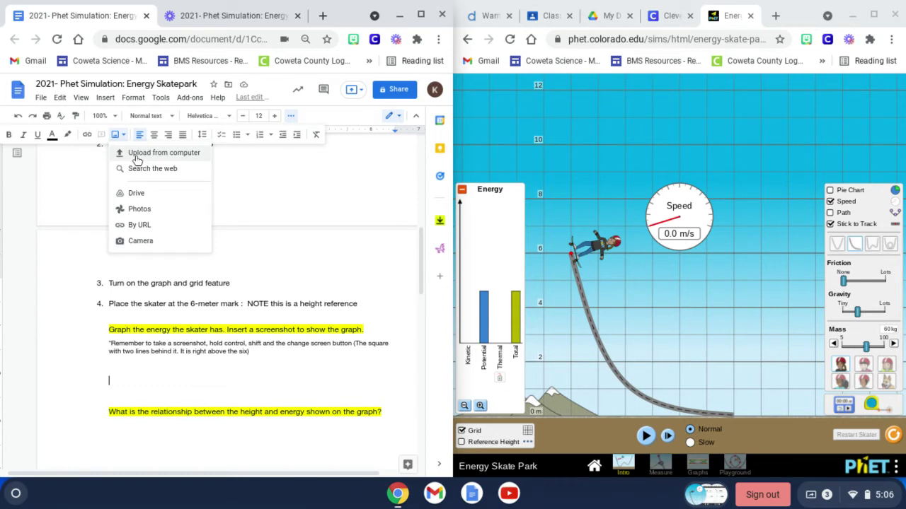
left_click(136, 194)
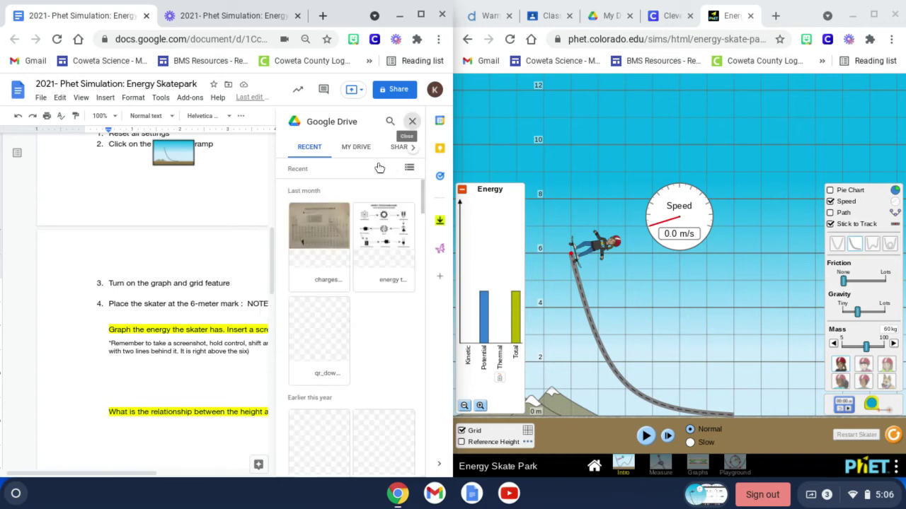
left_click(412, 123)
Let the skater go down the ramp from the 6-meter mark and pause the simulation past the ramp's end.
scroll(249, 384, "down", 3)
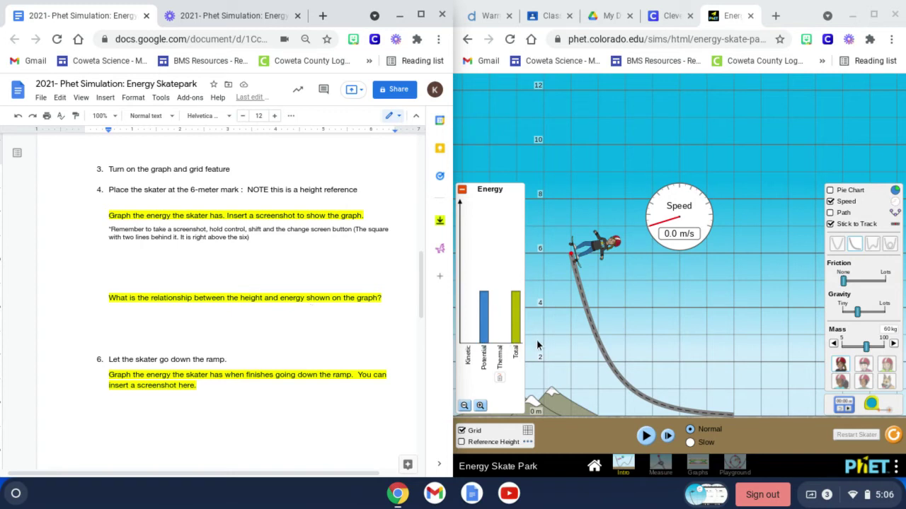
scroll(319, 366, "down", 3)
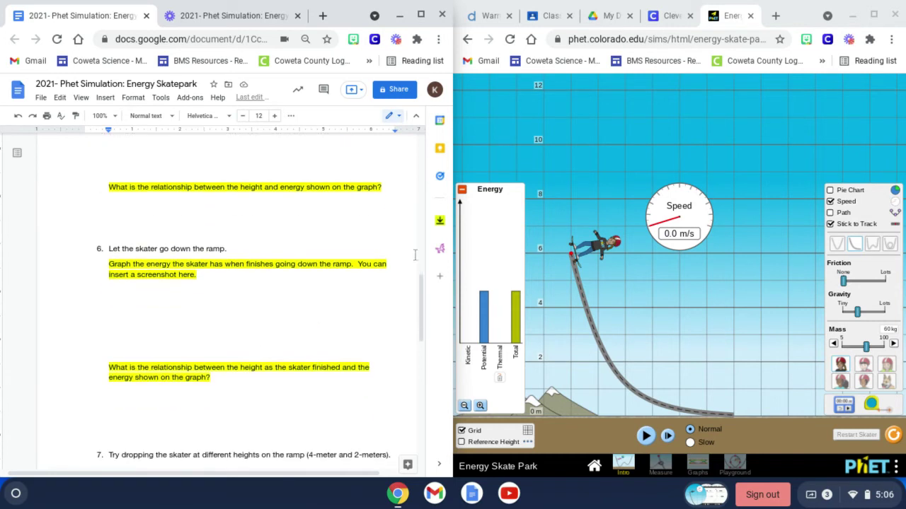
left_click(646, 436)
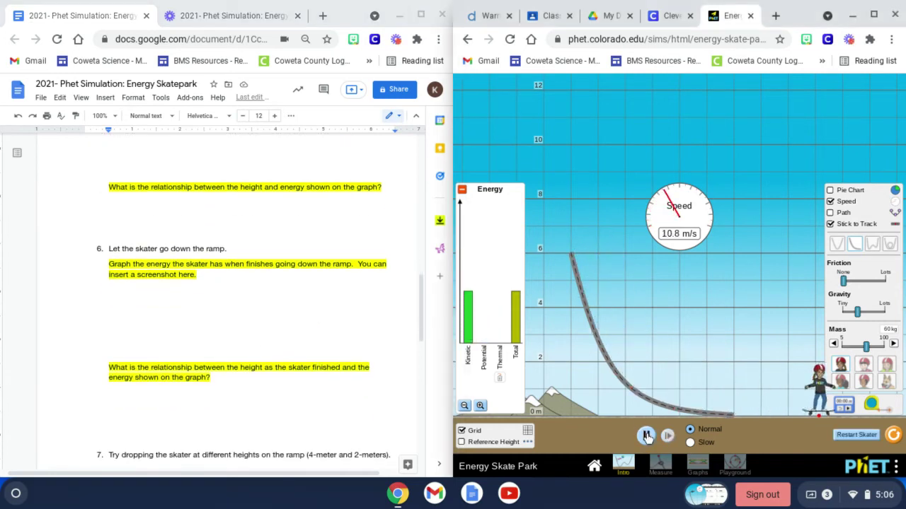
left_click(646, 435)
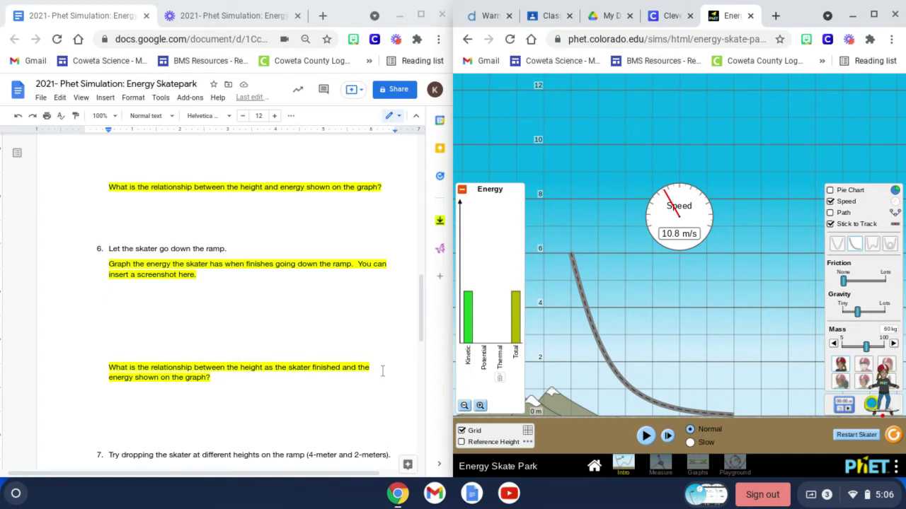
Restart the skater for question 7 and place it on the ramp at the 4-meter mark.
scroll(383, 371, "down", 5)
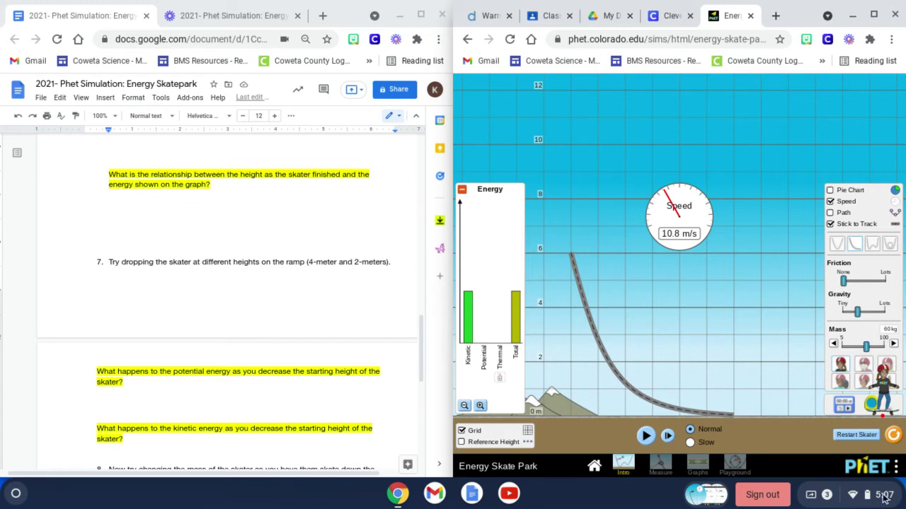
left_click(870, 436)
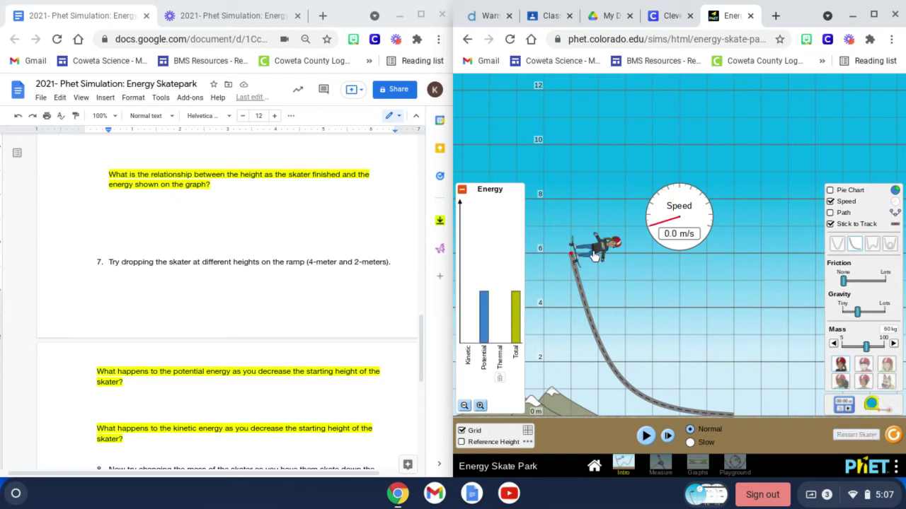
left_click_drag(595, 257, 603, 312)
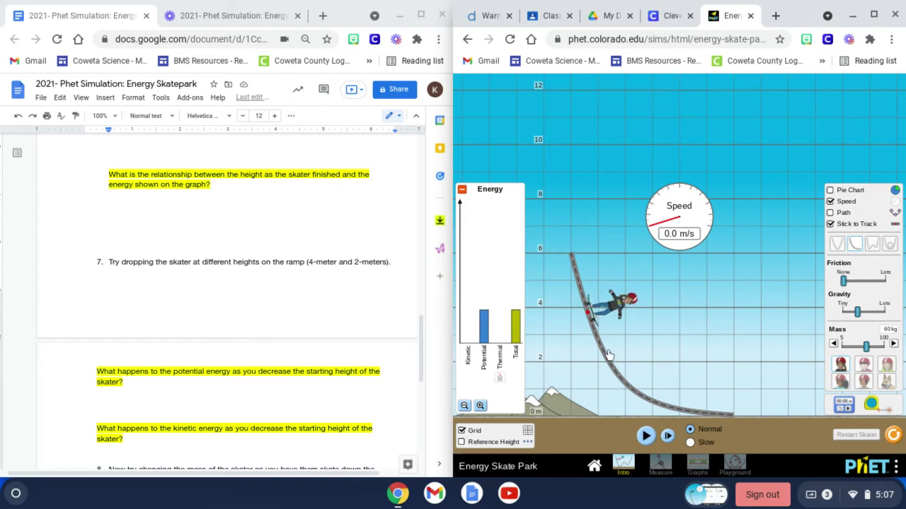
Place the skater at the 2-meter mark and let it skate down the ramp.
left_click_drag(609, 355, 685, 387)
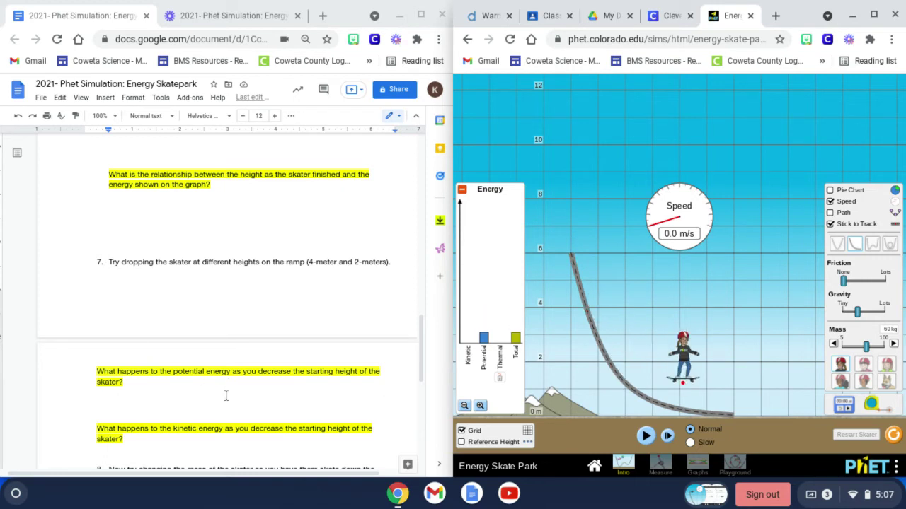
scroll(135, 382, "down", 2)
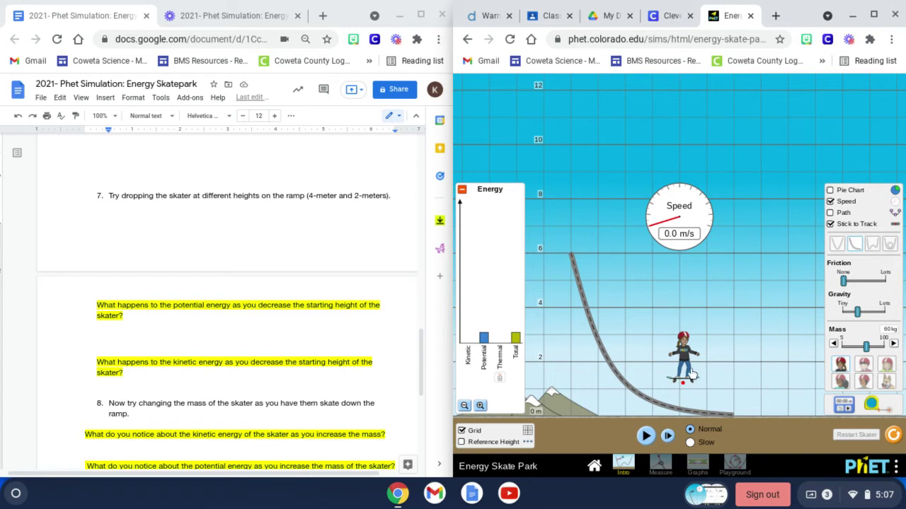
left_click_drag(691, 373, 616, 364)
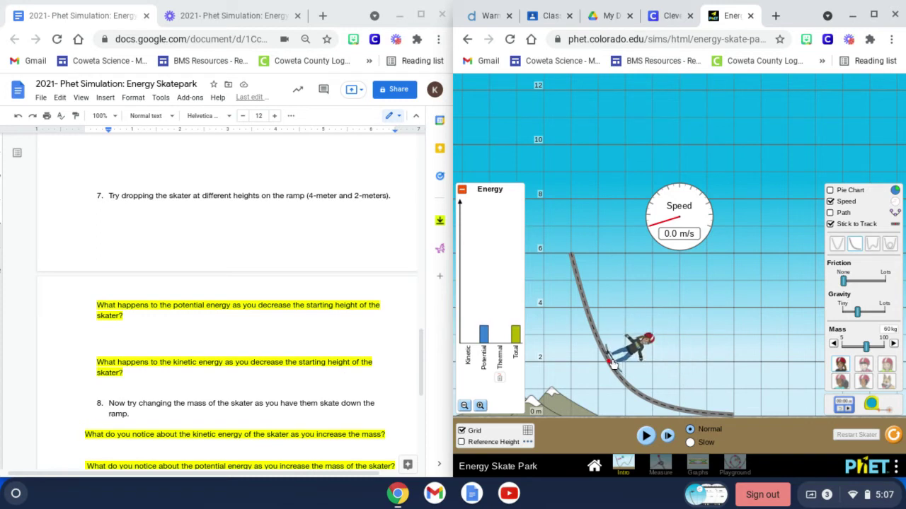
left_click(654, 439)
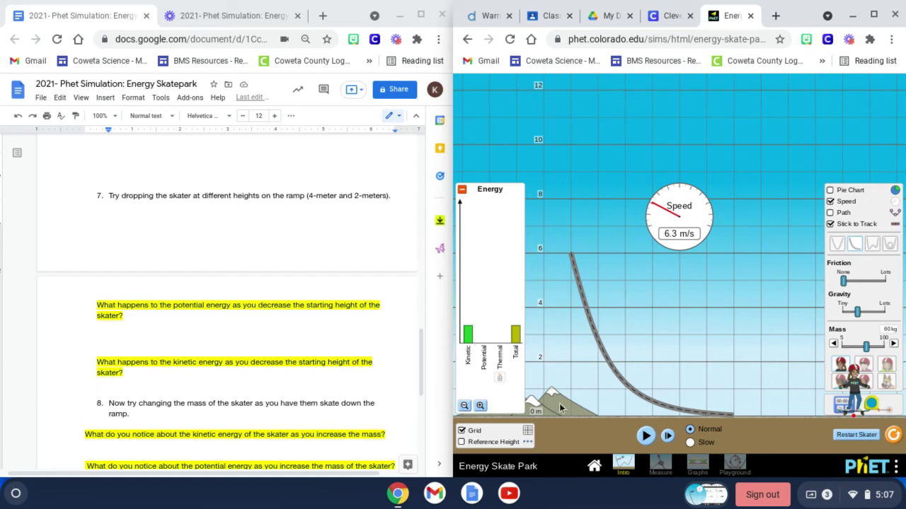
Restart the skater, place it back at the 6-meter mark and change the character to the dog.
left_click(854, 435)
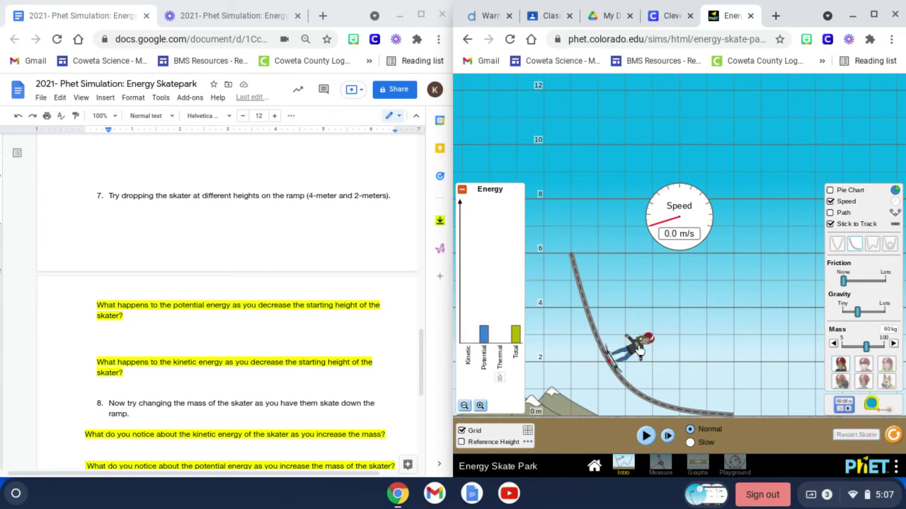
left_click_drag(629, 351, 574, 258)
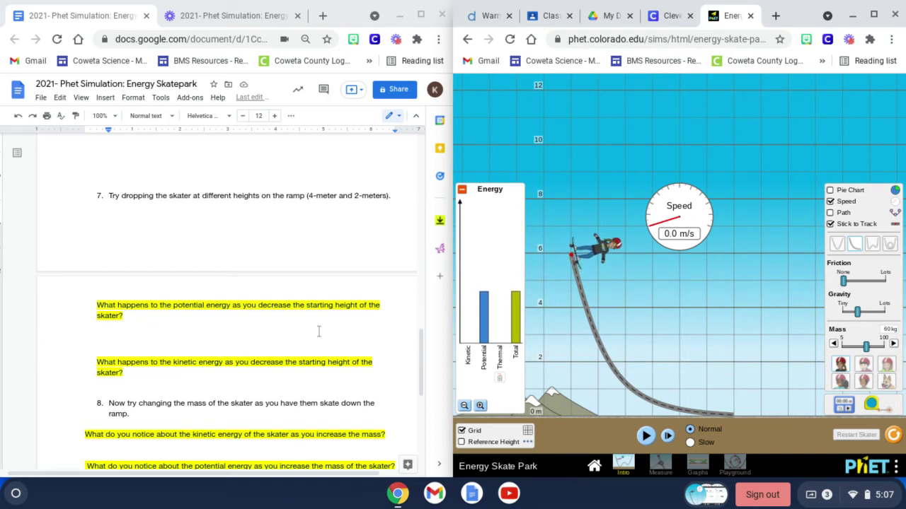
scroll(318, 331, "down", 3)
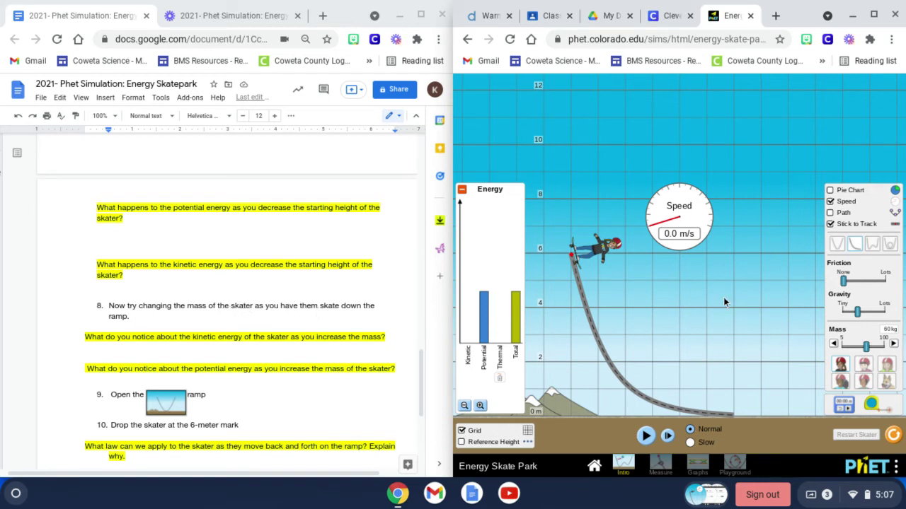
left_click(888, 380)
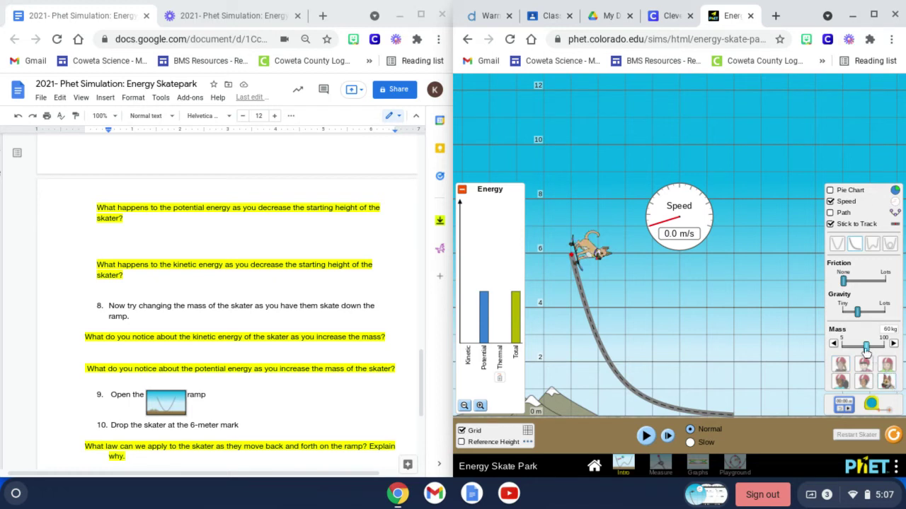